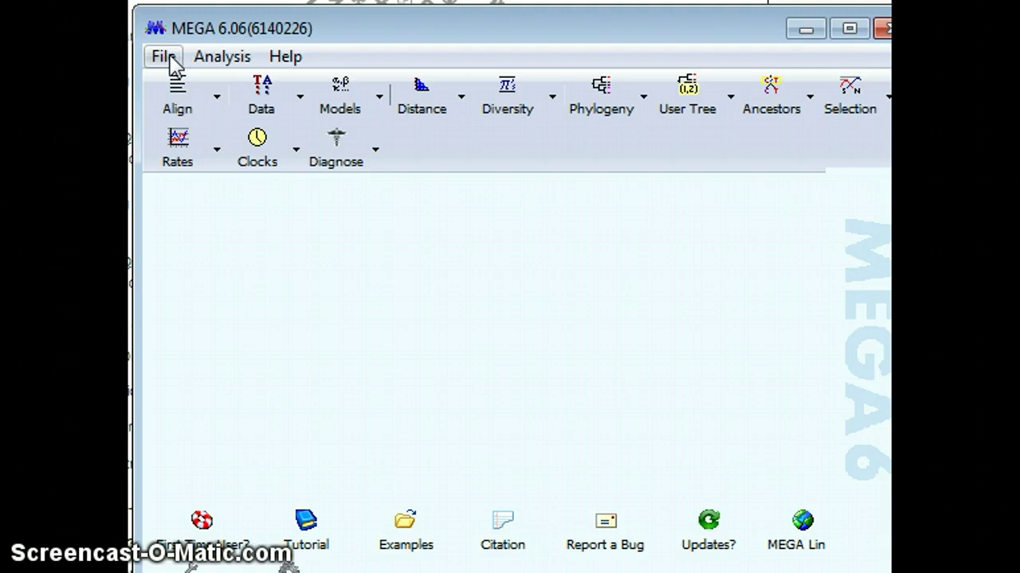
- Start opening a data file and browse to the Documents library
left_click(164, 57)
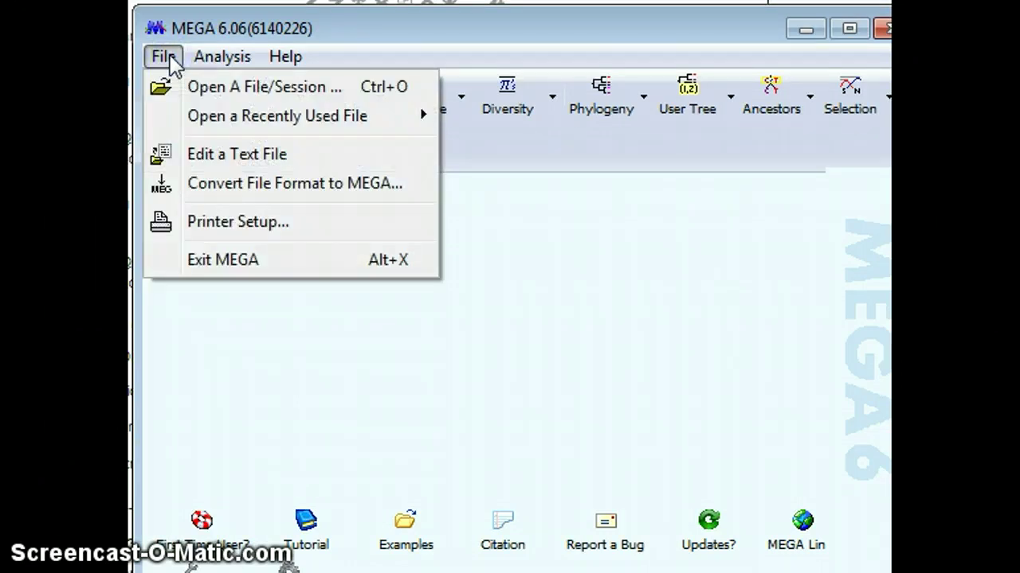
left_click(166, 58)
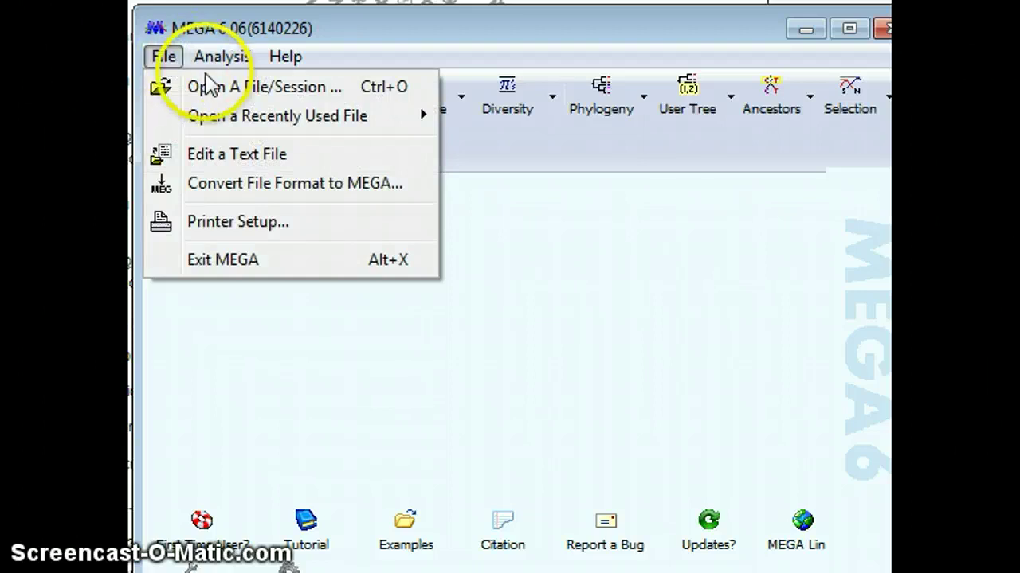
left_click(164, 56)
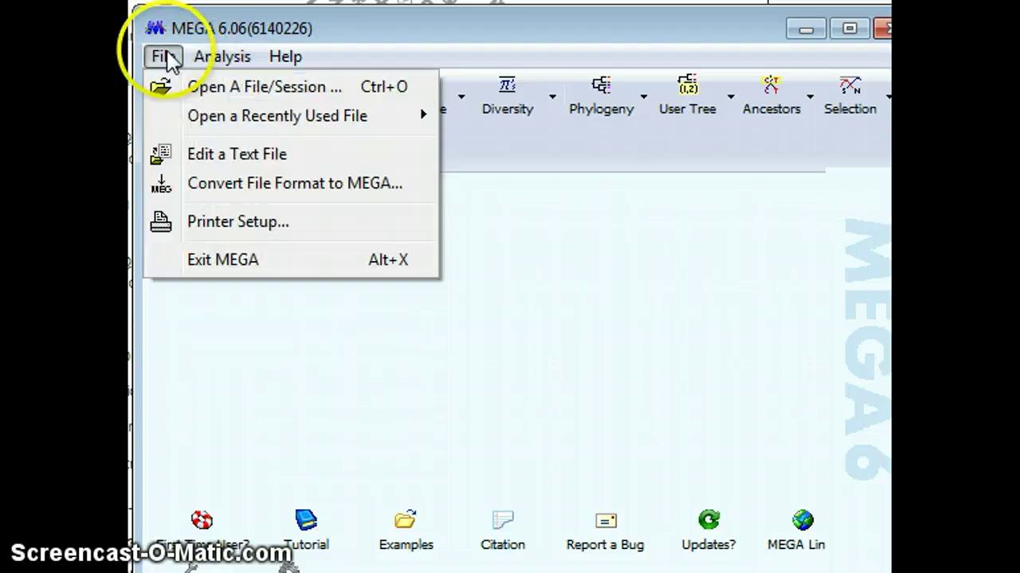
left_click(213, 88)
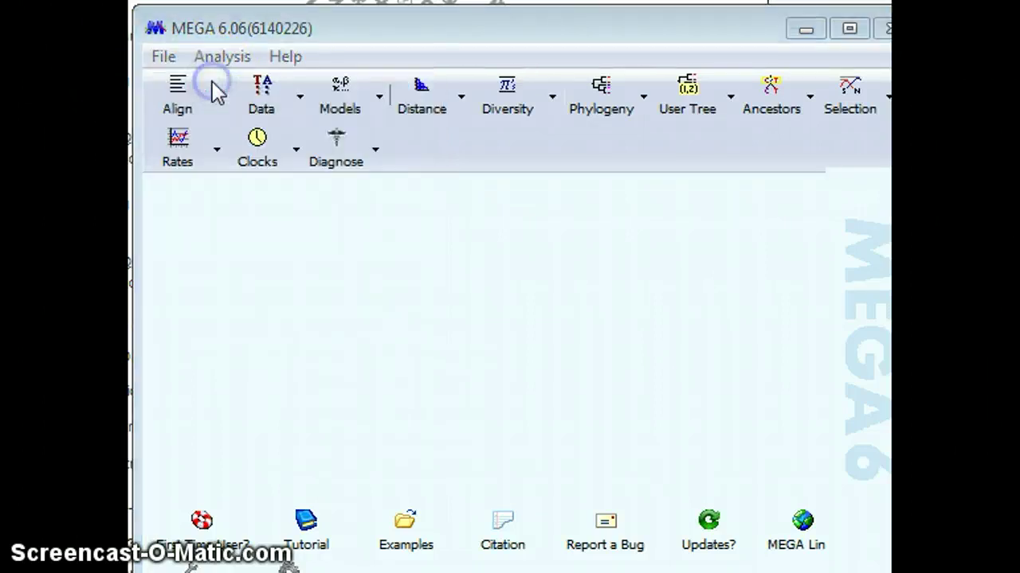
left_click(253, 87)
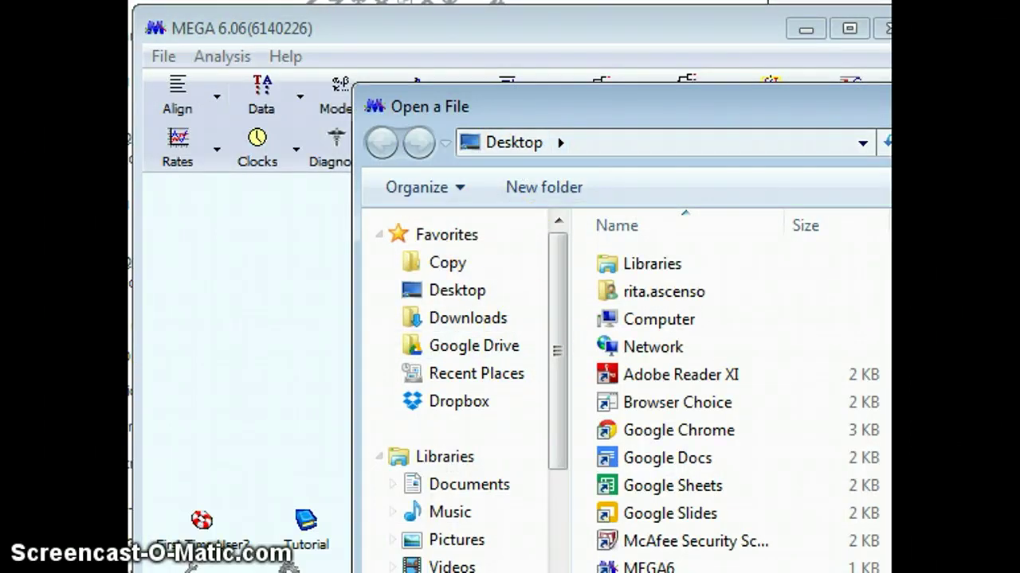
left_click_drag(518, 106, 57, 0)
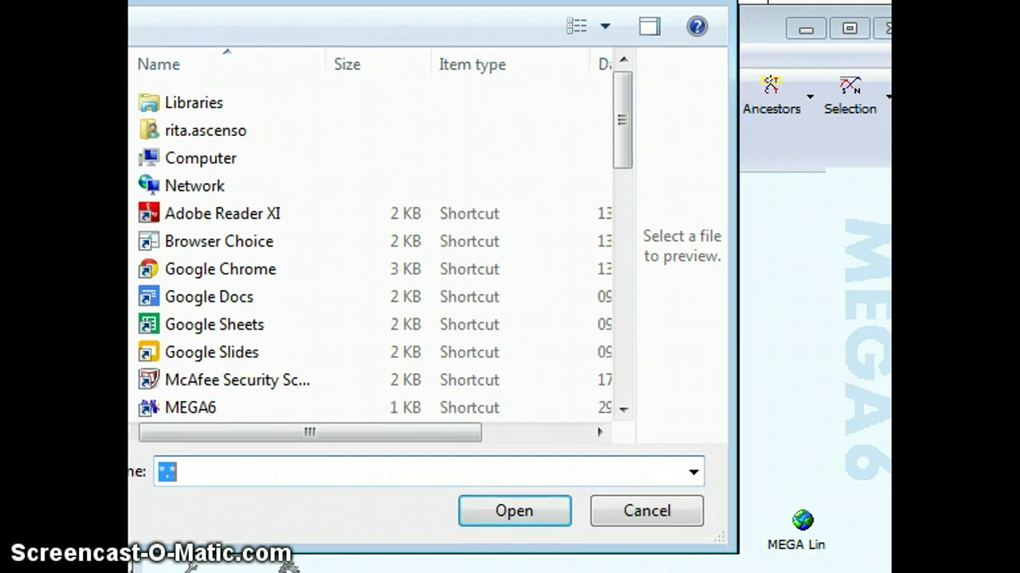
double_click(202, 114)
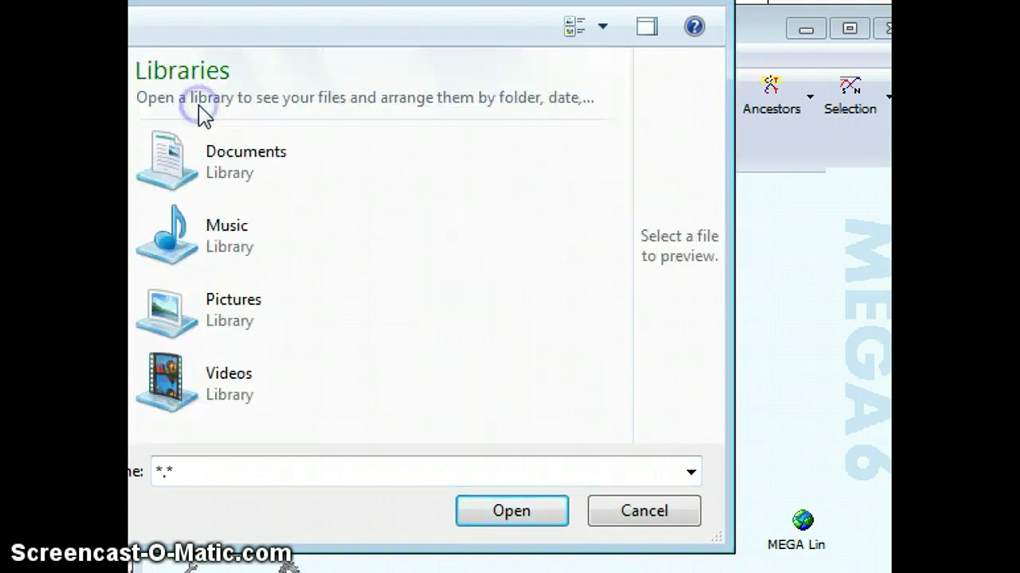
double_click(215, 168)
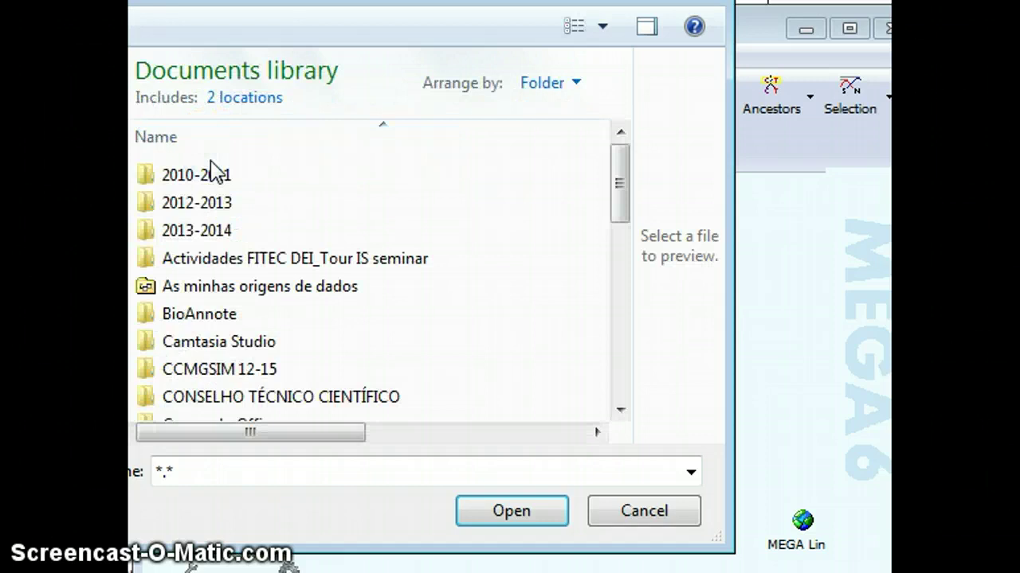
- Open the alignment file ATXN1_HumanOrthologs.phy from the 2.Práticas folder under 2013-2014, 2º semestre, in the Documents library
left_click_drag(430, 0, 280, 0)
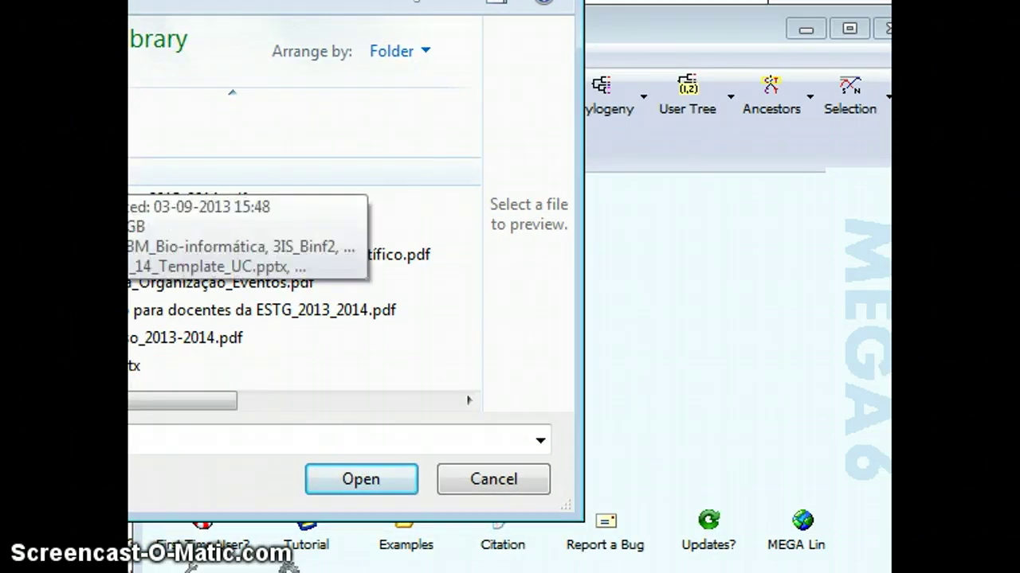
scroll(303, 263, "up", 3)
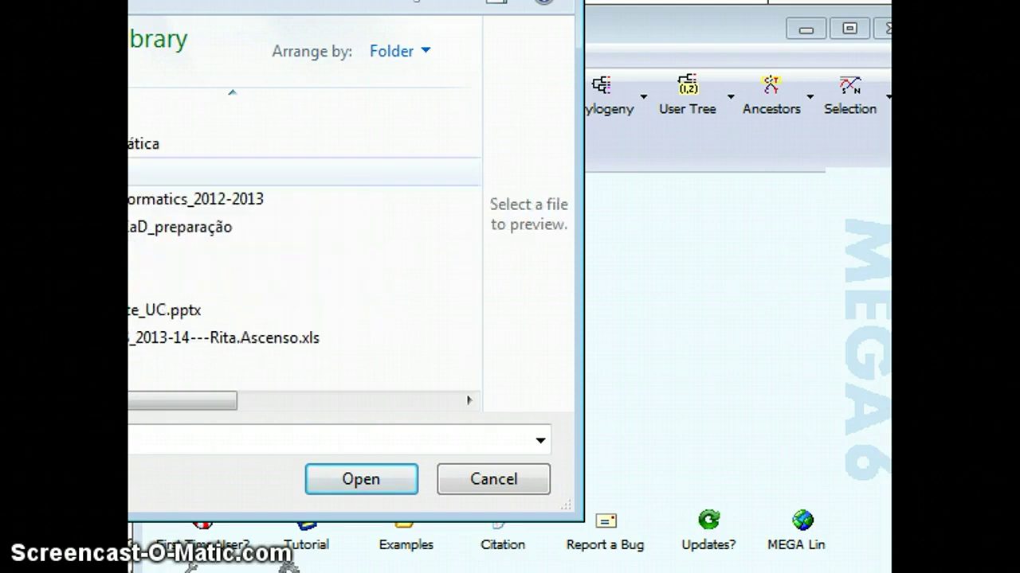
key("Return")
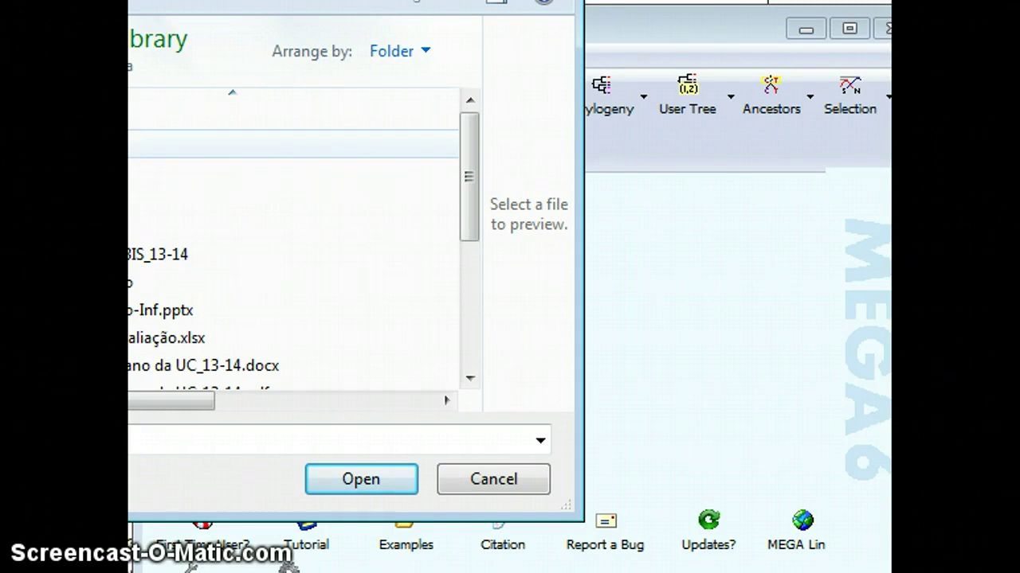
left_click(239, 144)
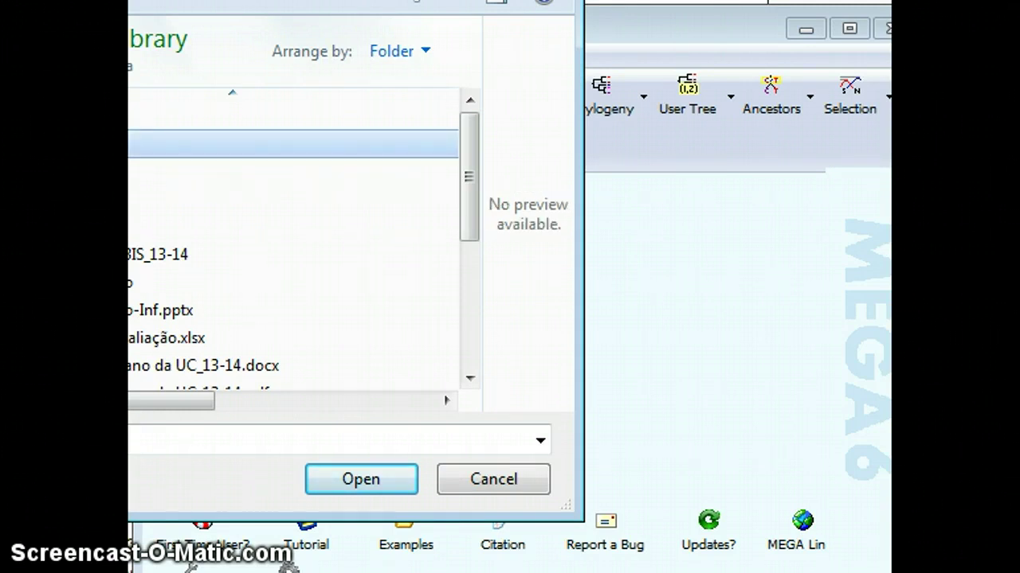
key("Return")
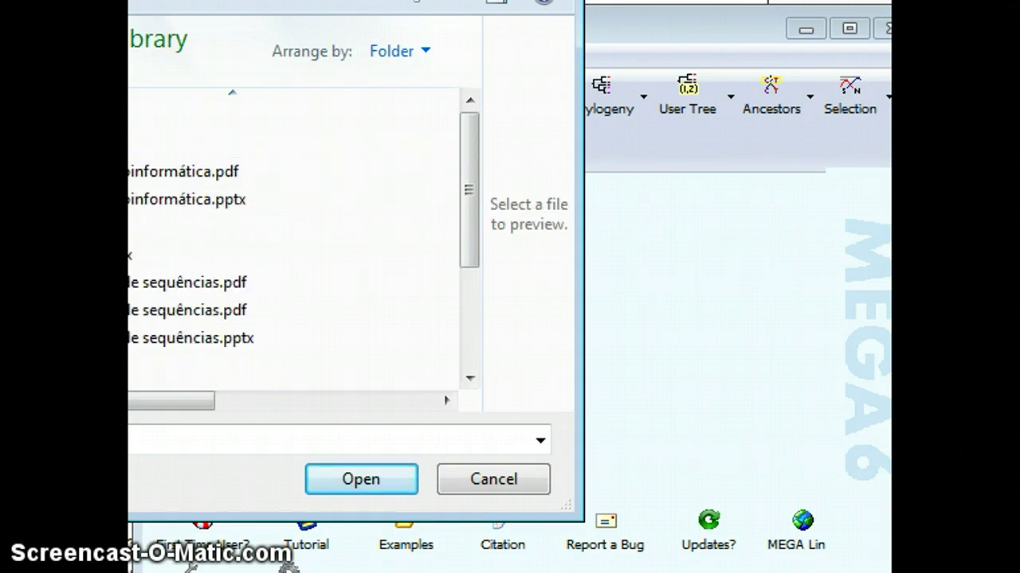
key("BackSpace")
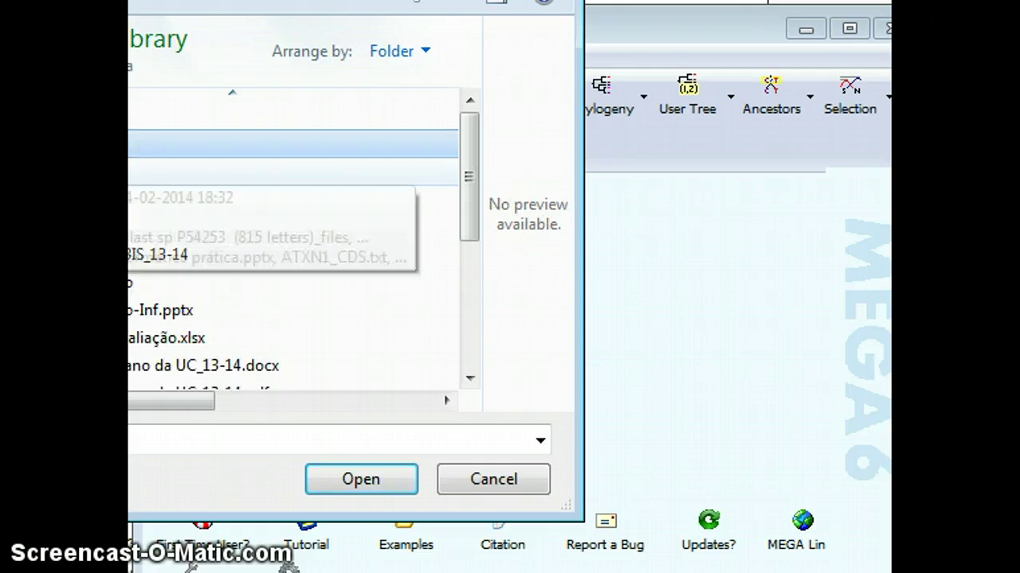
key("BackSpace")
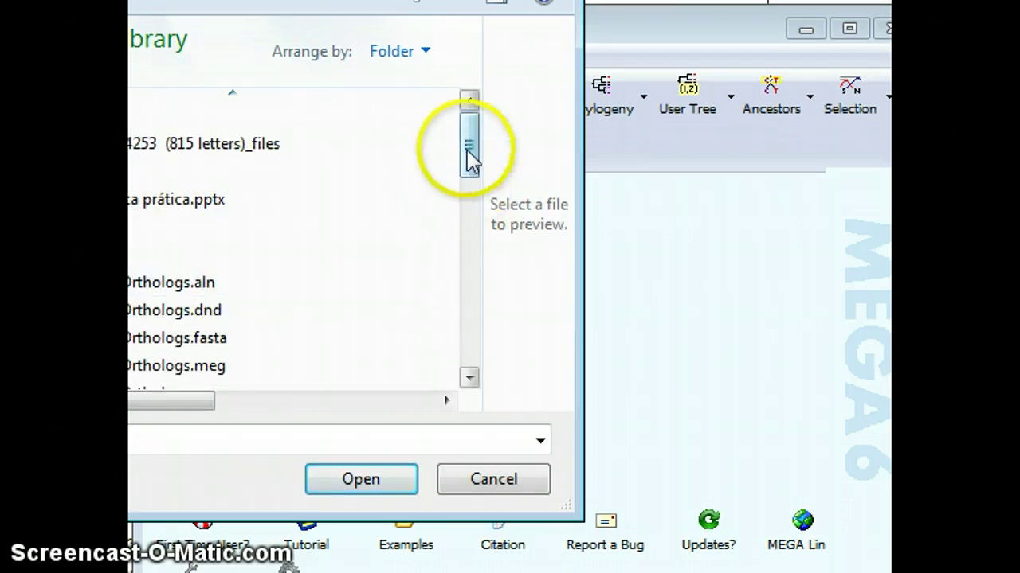
left_click_drag(468, 151, 471, 180)
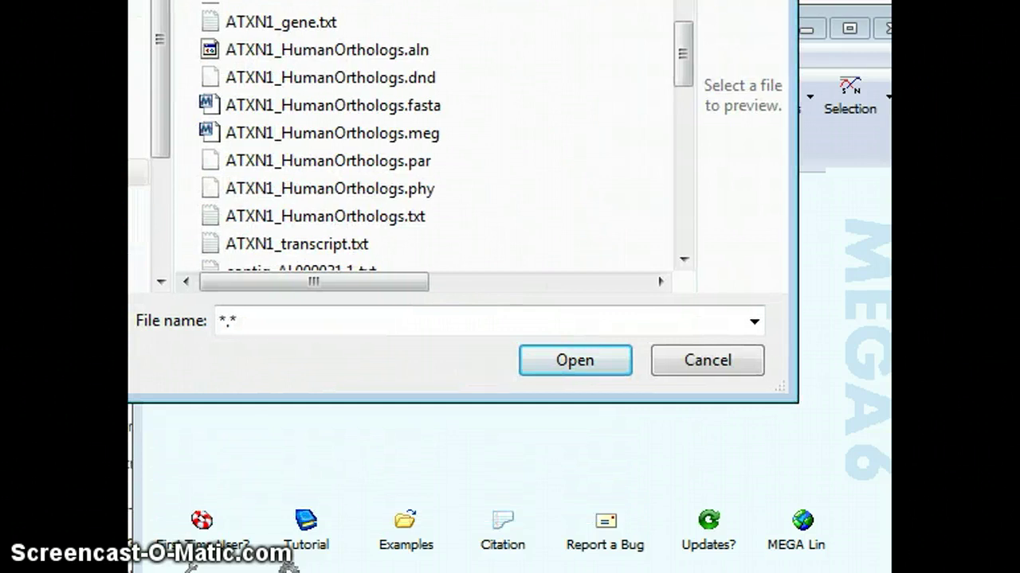
double_click(357, 194)
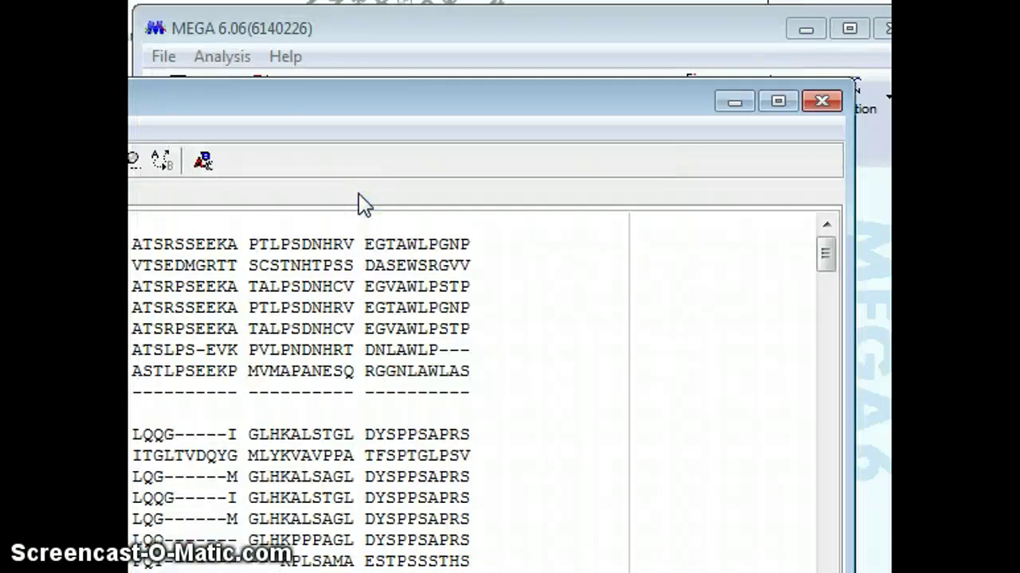
- Convert the ATXN1_HumanOrthologs.phy alignment to MEGA format, using PHYLIP as the source data format
left_click_drag(220, 95, 640, 48)
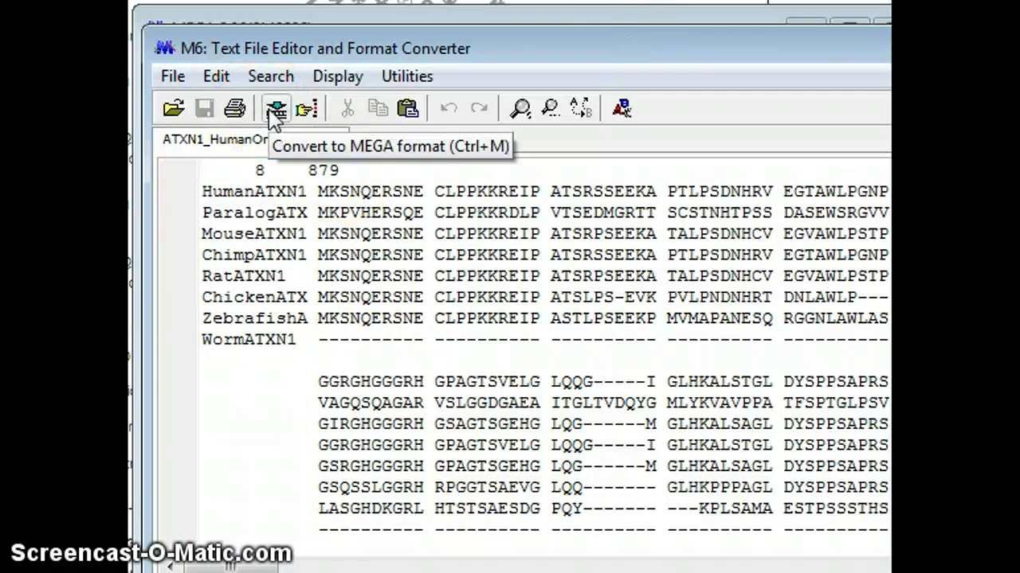
left_click(275, 111)
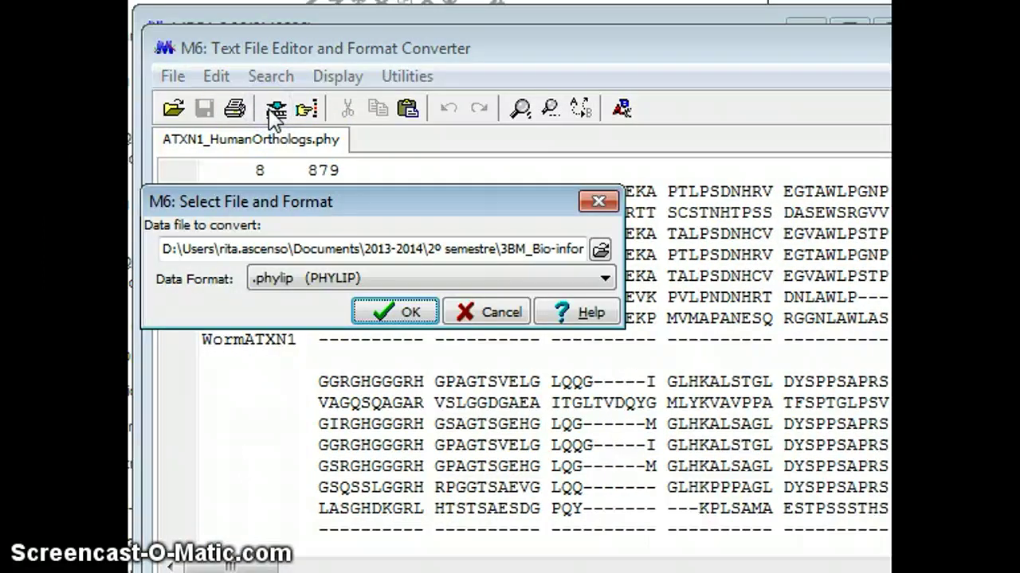
left_click(393, 313)
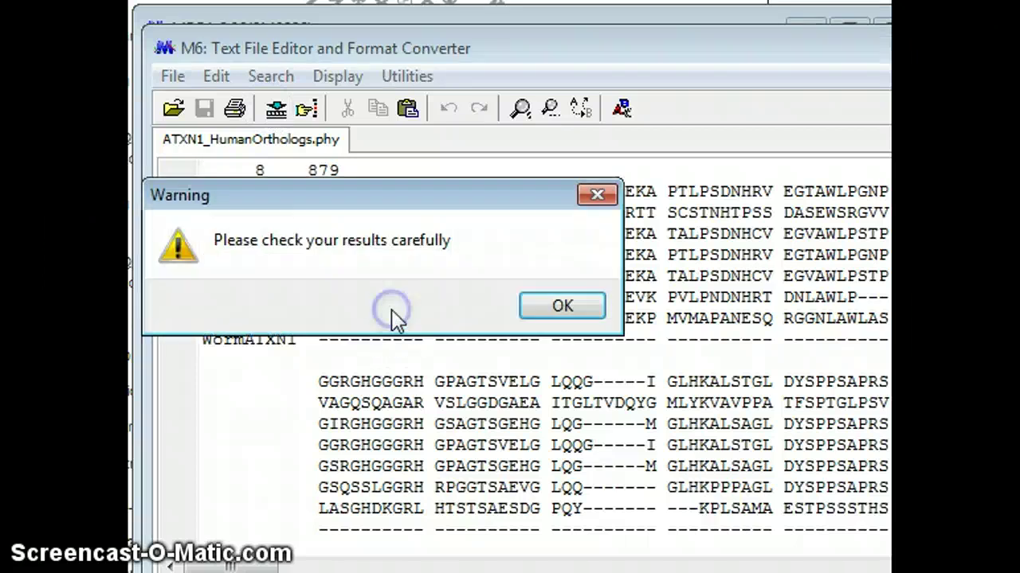
left_click(569, 310)
left_click(478, 312)
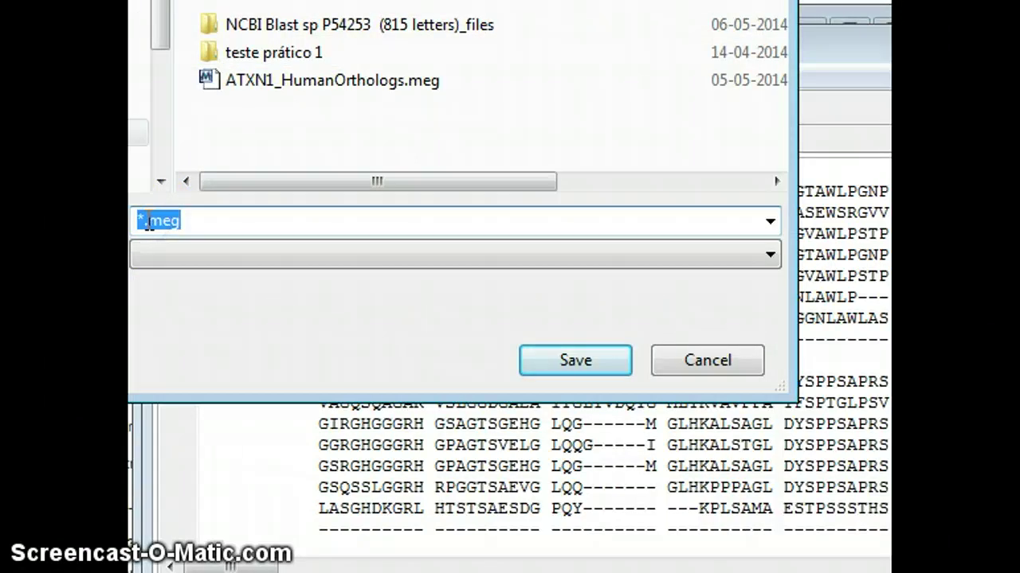
- Save the converted alignment on the Desktop as ATxn1.meg
left_click(148, 222)
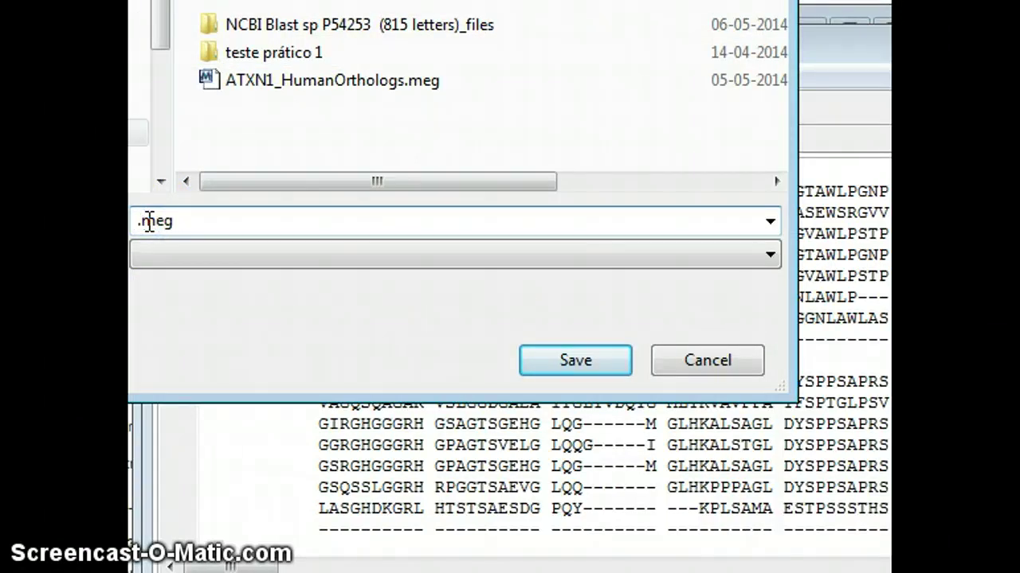
type("AT")
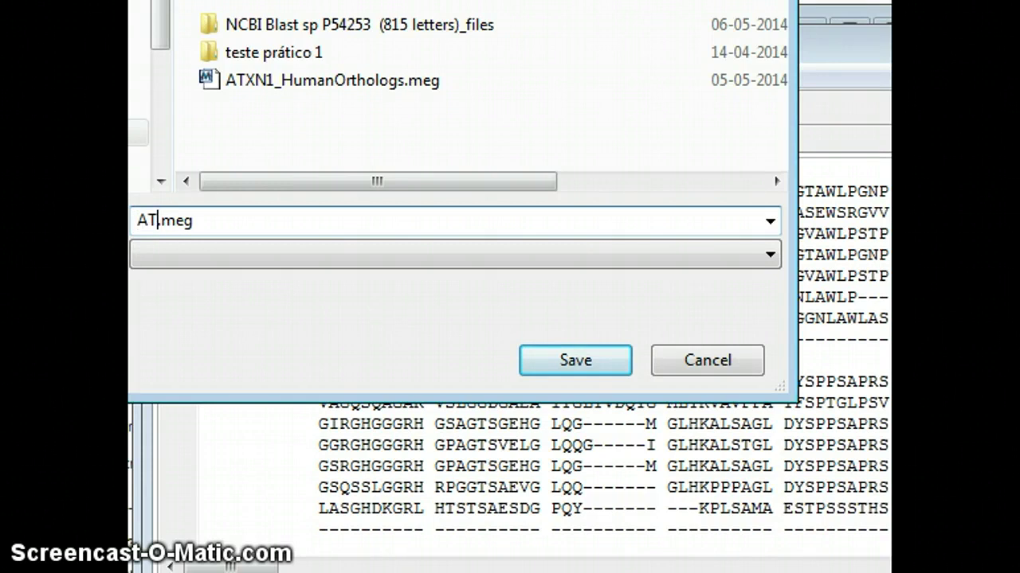
type("xn1")
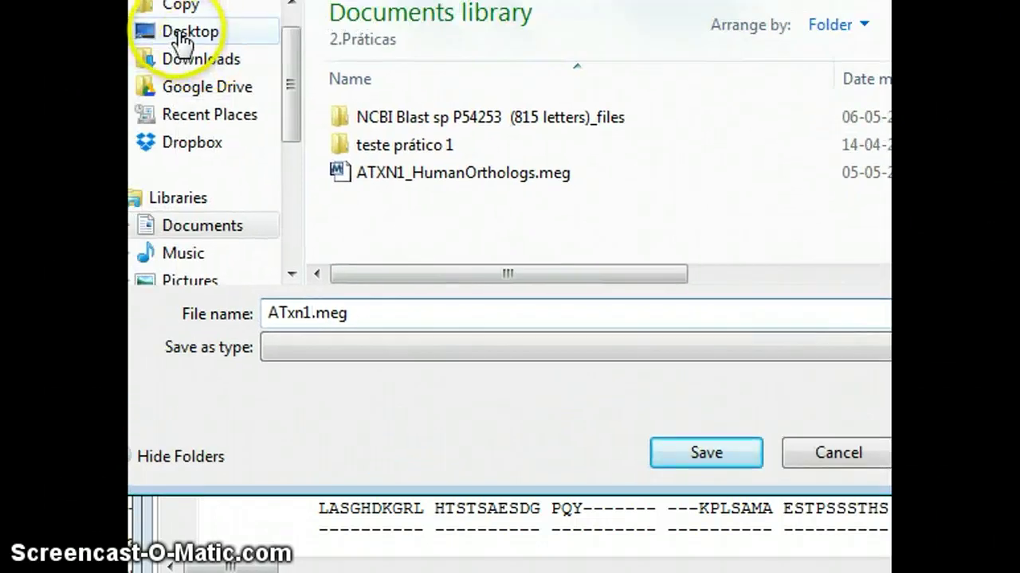
left_click(180, 34)
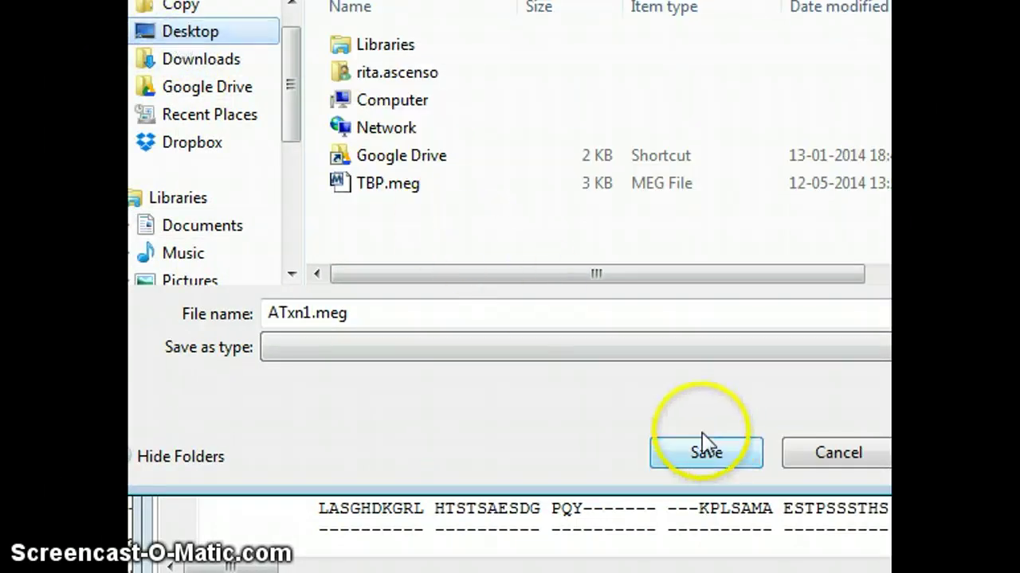
left_click(704, 454)
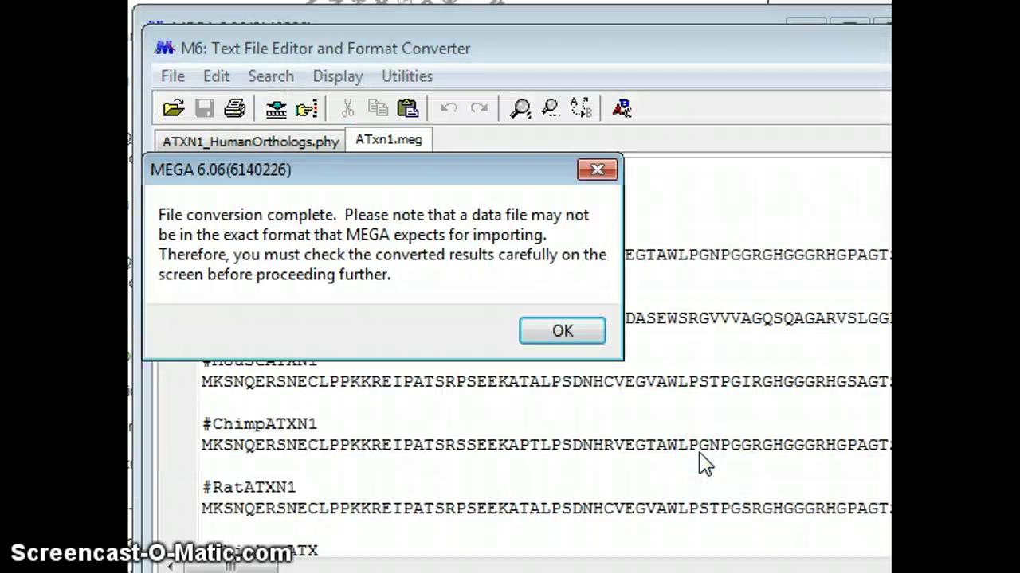
left_click(565, 333)
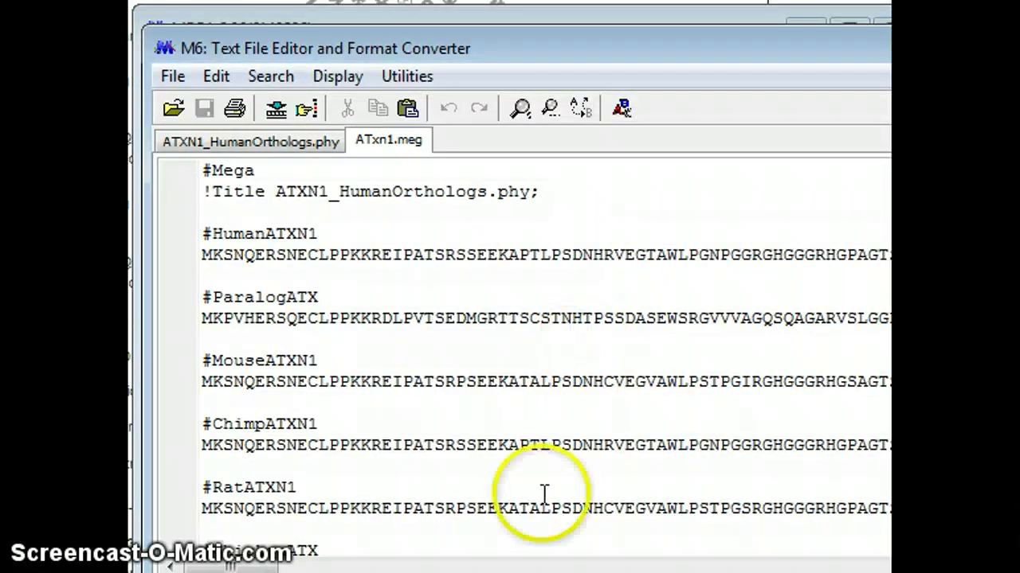
- Open the converted alignment file ATxn1.meg from the Desktop as the data file for analysis
left_click_drag(247, 565, 510, 567)
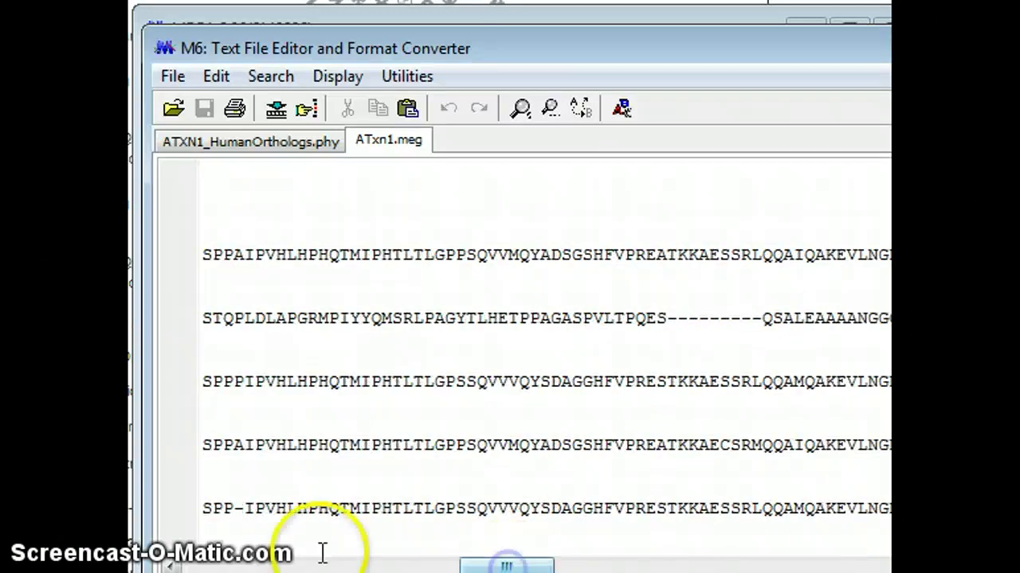
left_click_drag(505, 567, 211, 561)
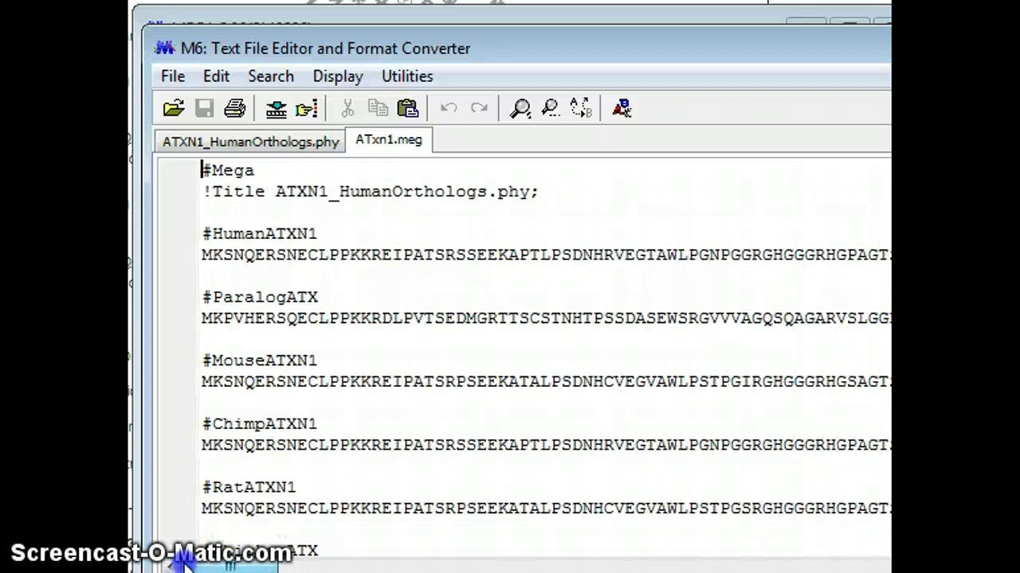
left_click(304, 214)
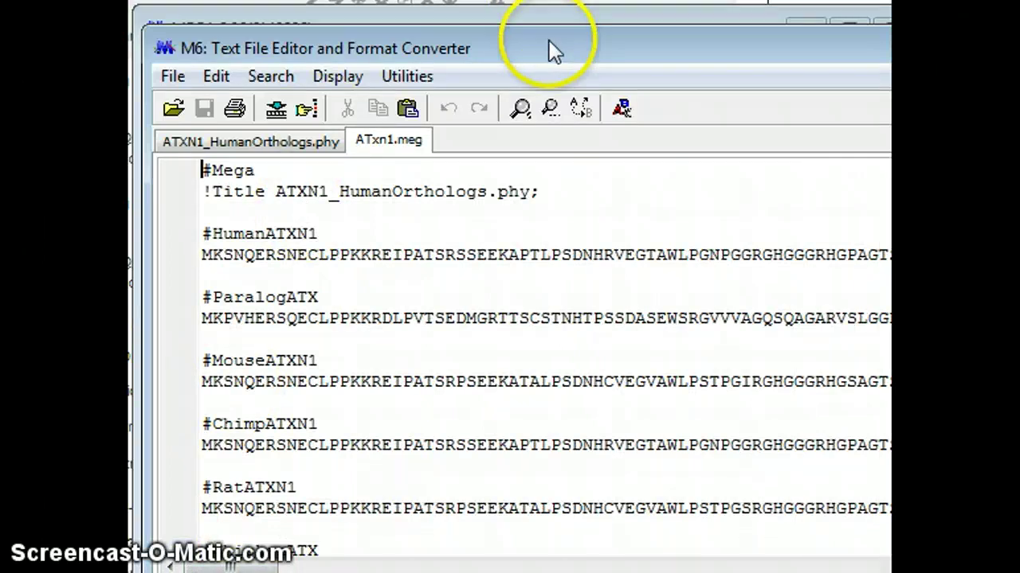
left_click_drag(549, 40, 554, 183)
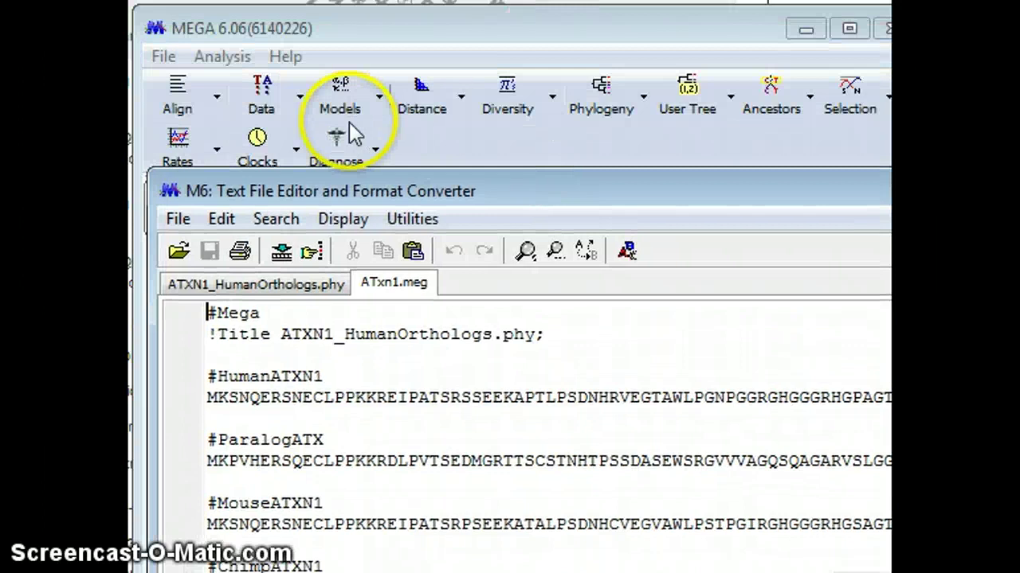
left_click(261, 99)
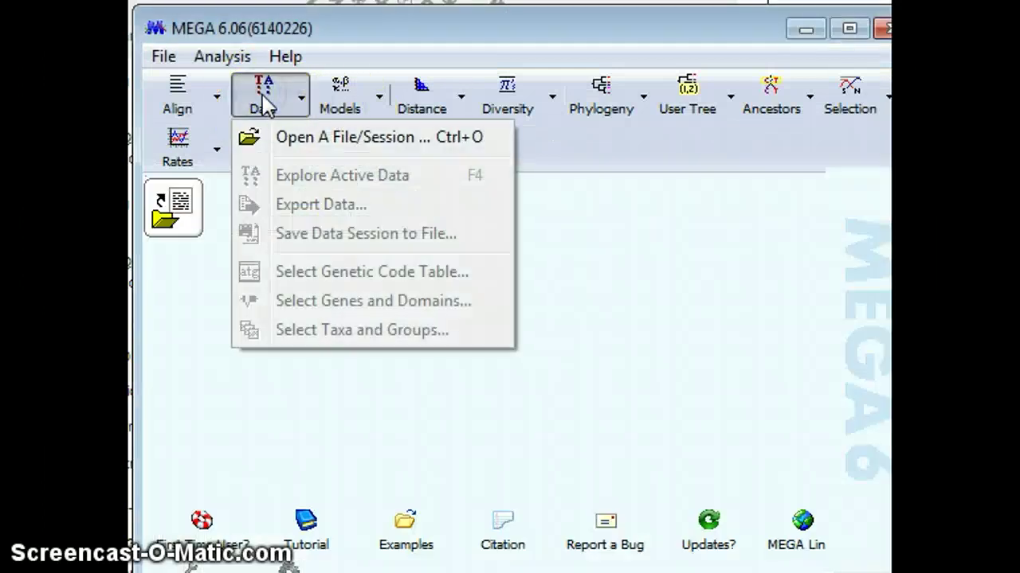
left_click(306, 148)
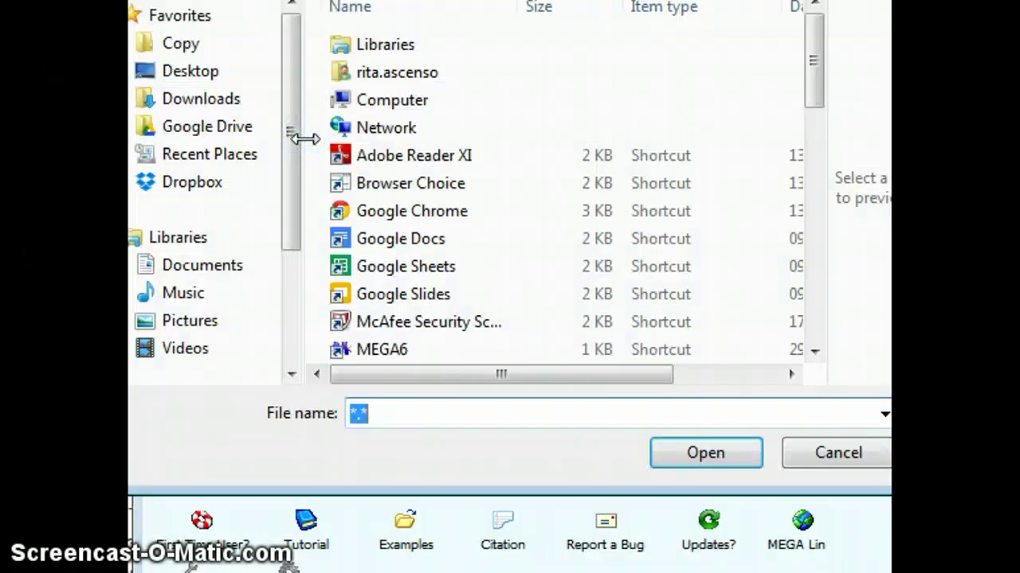
left_click(175, 75)
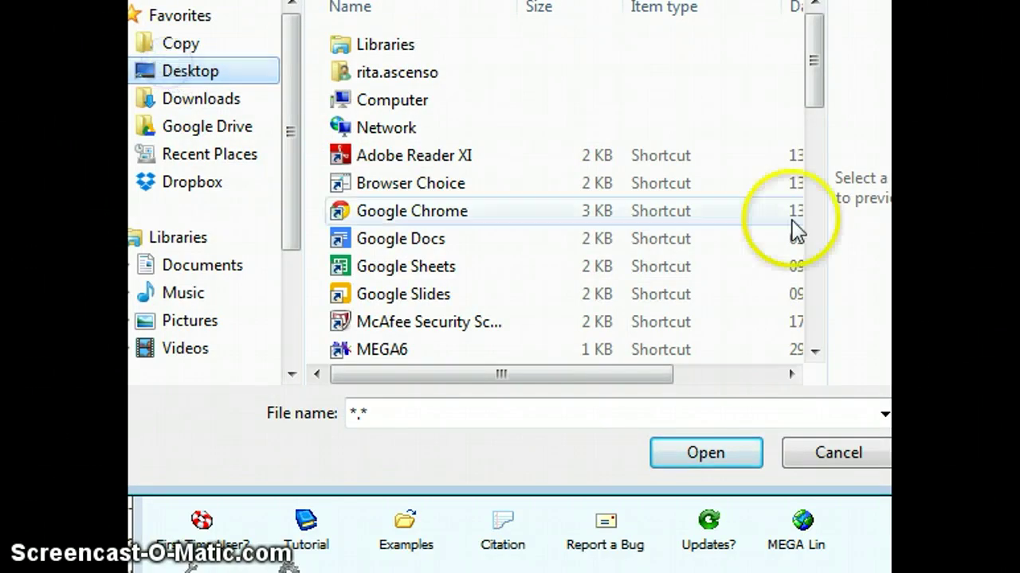
left_click_drag(814, 79, 820, 200)
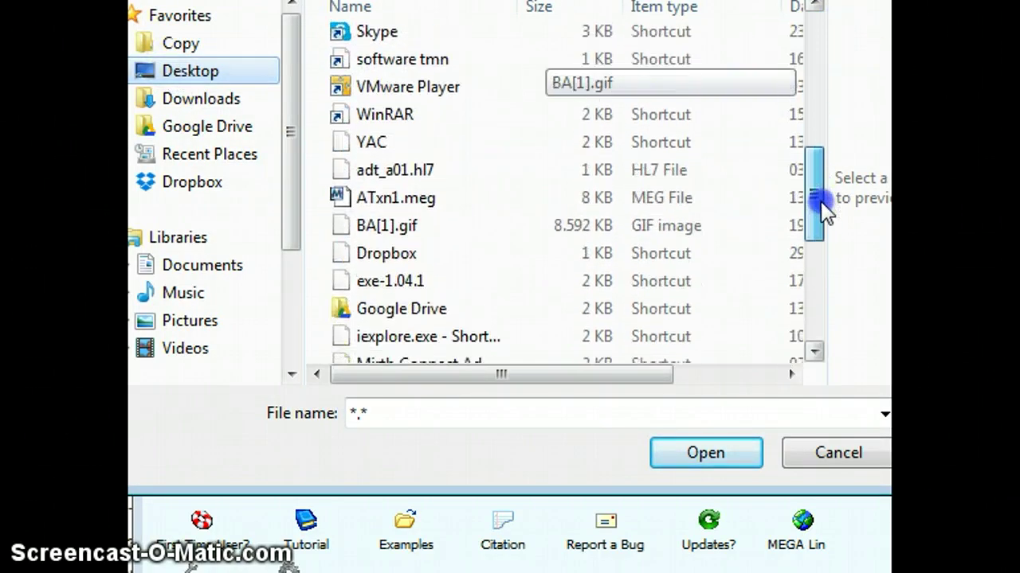
double_click(427, 202)
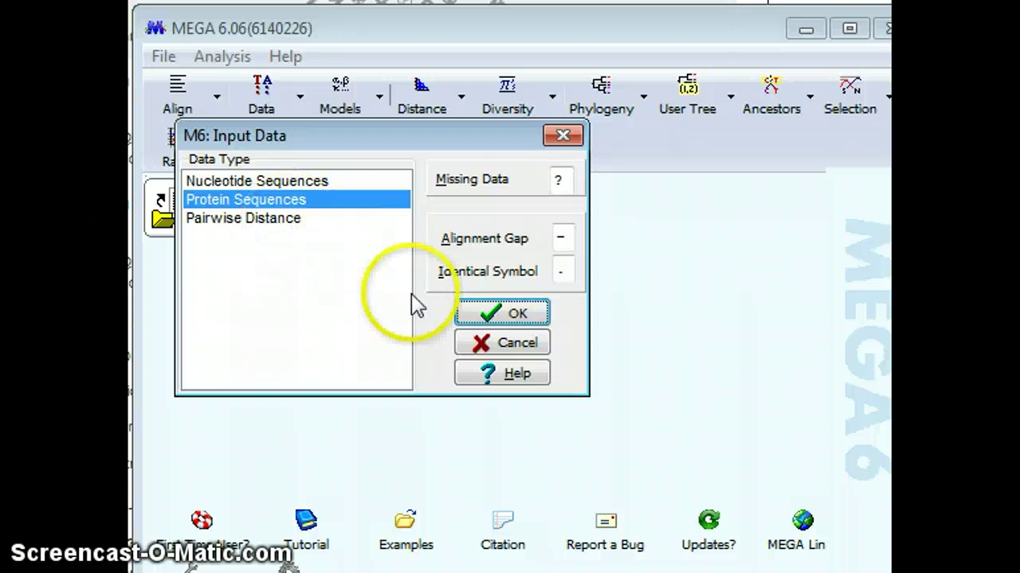
- Load the alignment as protein sequences with ?, - and . as the missing, gap and identical symbols, and display it in the Sequence Data Explorer
left_click(504, 314)
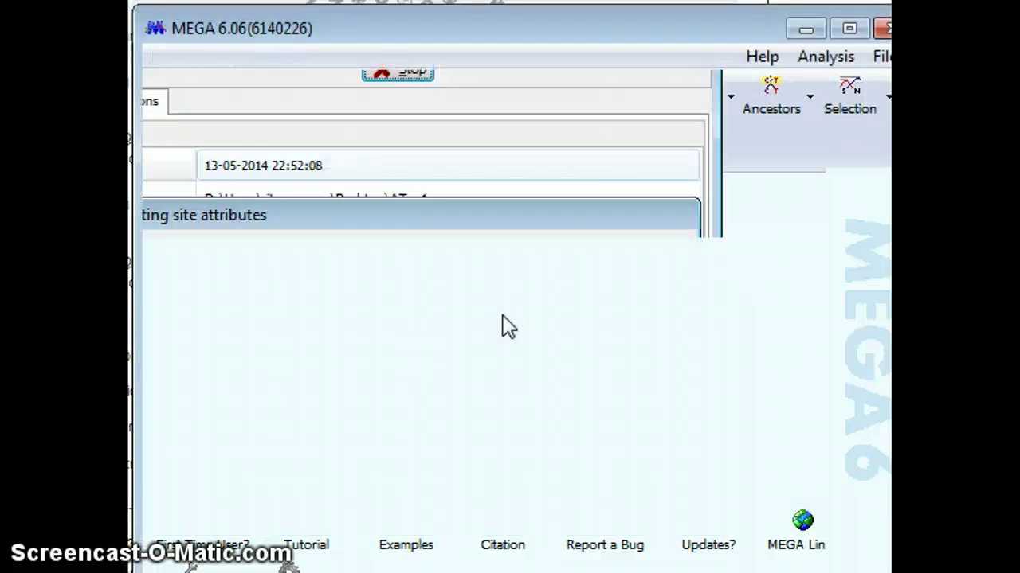
left_click(175, 211)
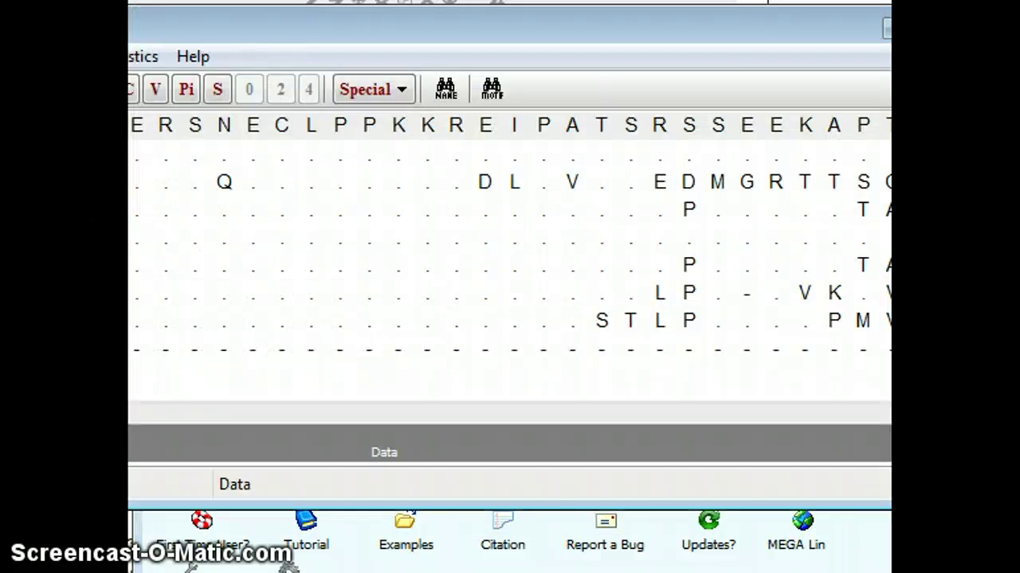
left_click_drag(363, 40, 346, 87)
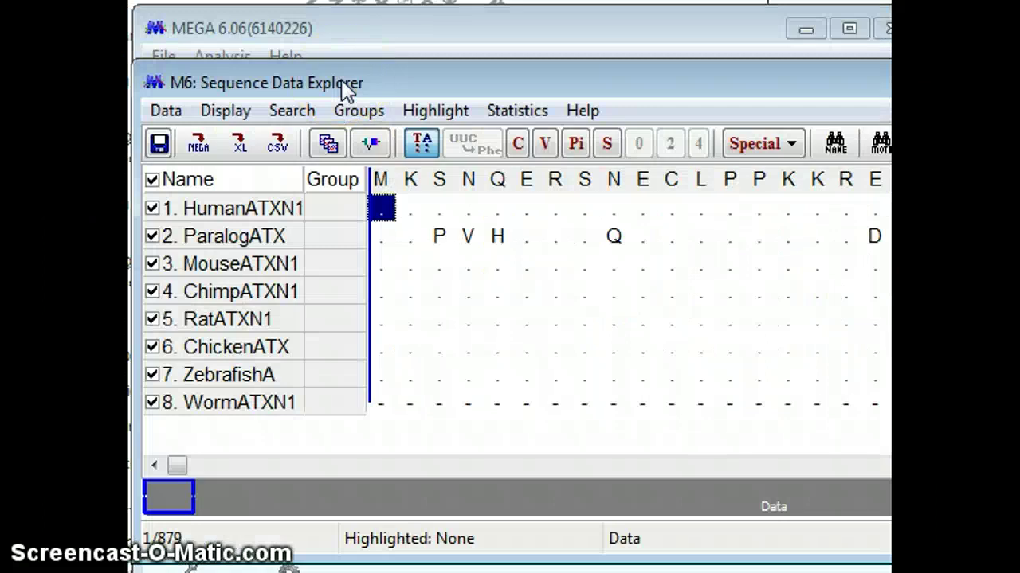
- Mark the conserved sites in the alignment and switch the highlighting to the variable sites
left_click(517, 146)
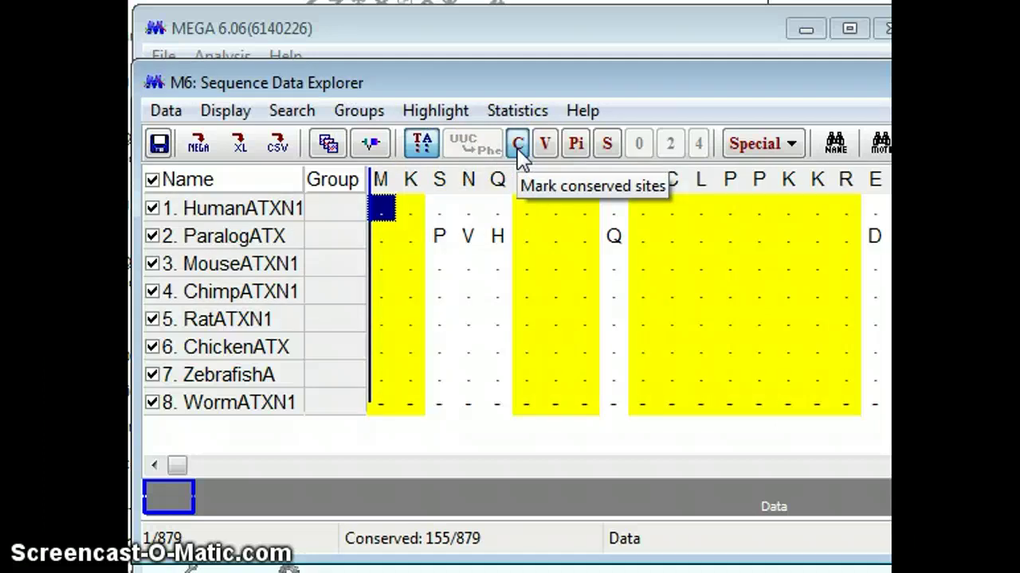
left_click(545, 145)
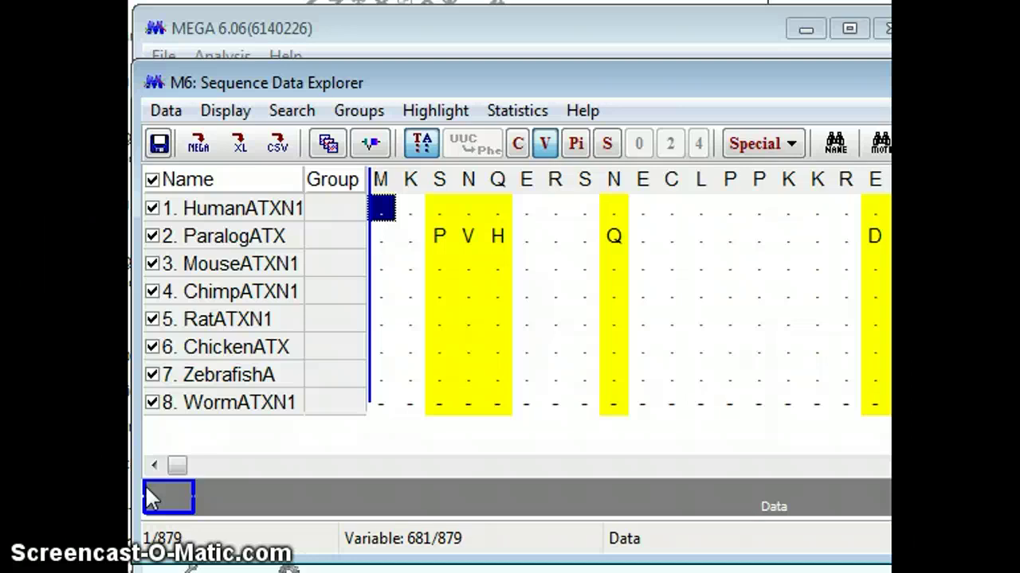
left_click(150, 470)
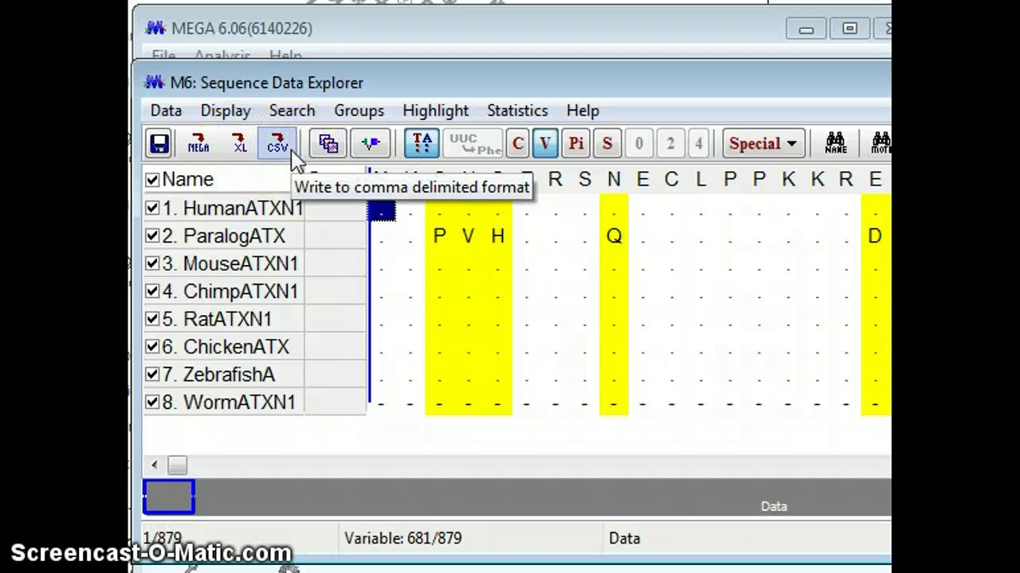
left_click(443, 88)
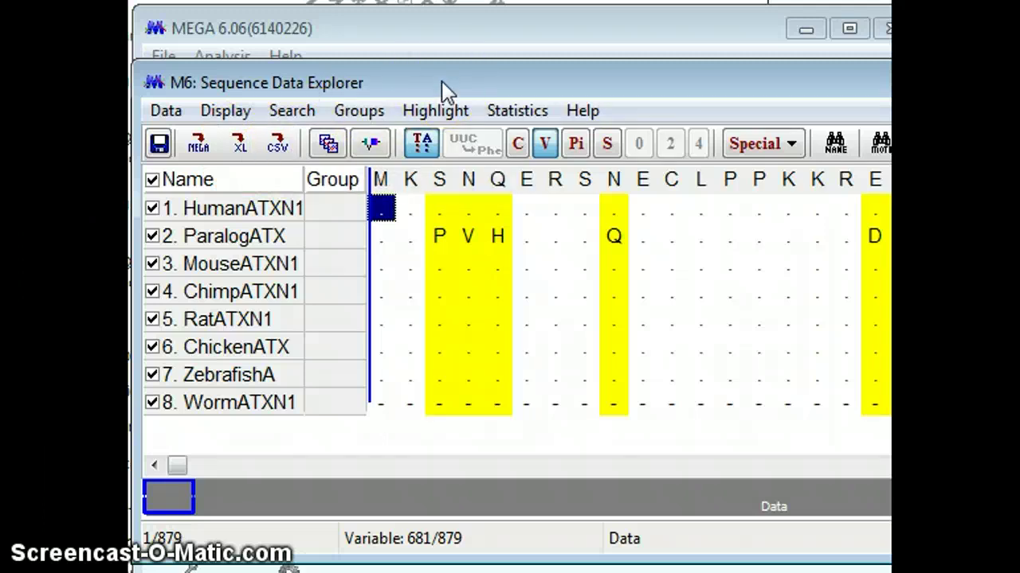
- Start constructing a Neighbor-Joining tree from the currently active ATxn1.meg data
left_click_drag(443, 88, 454, 179)
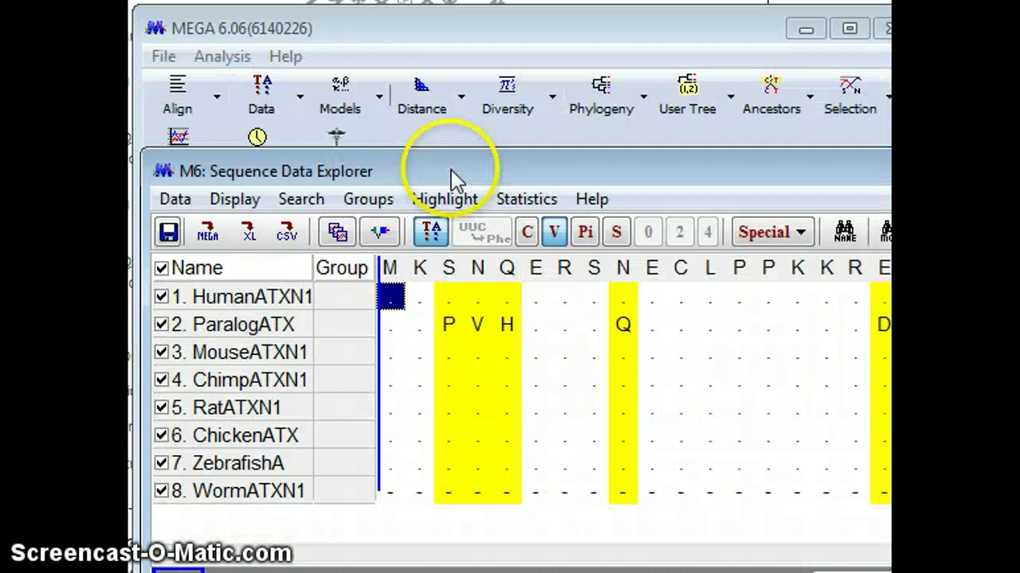
left_click(626, 106)
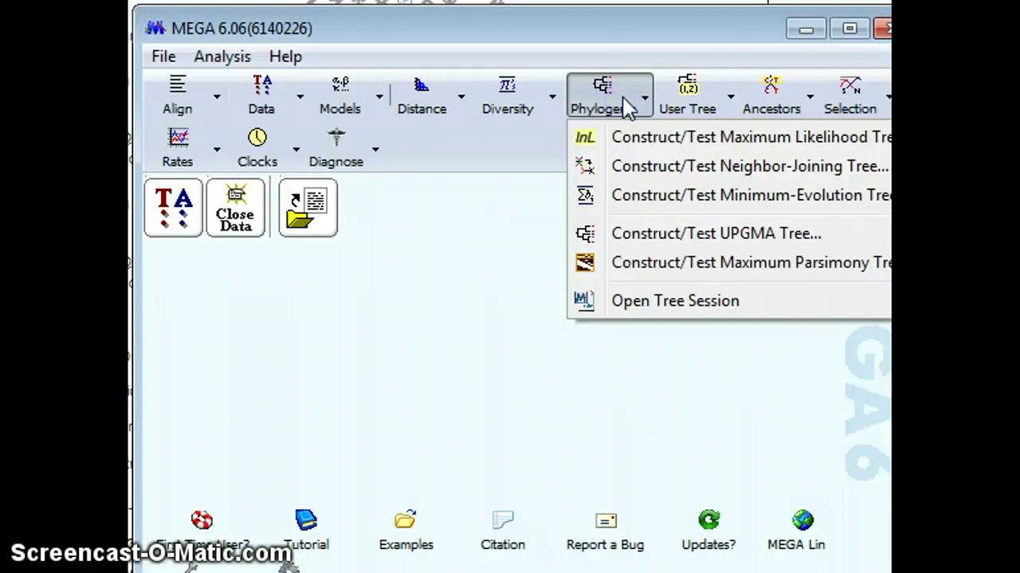
left_click(667, 143)
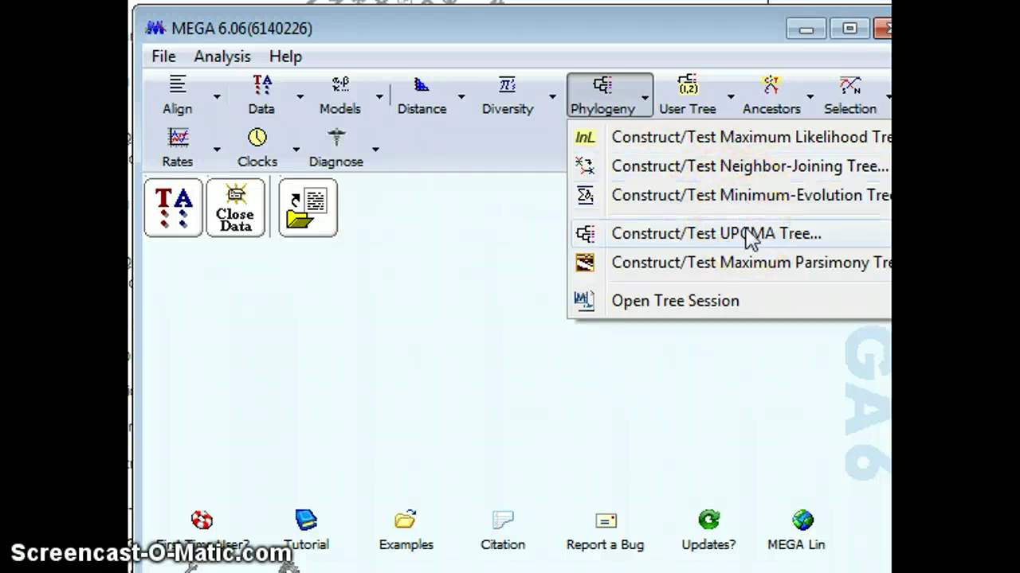
left_click(744, 168)
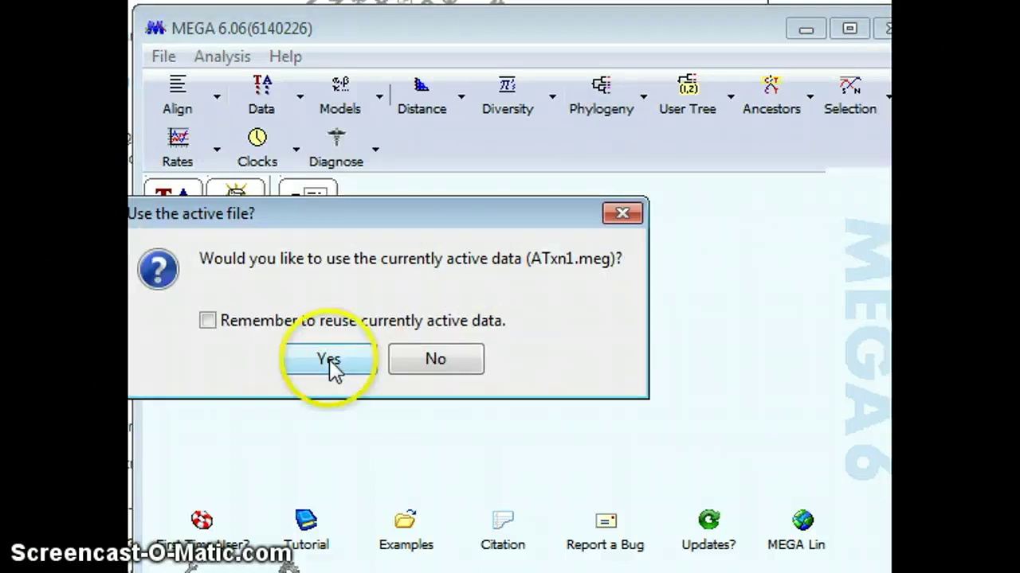
left_click(329, 360)
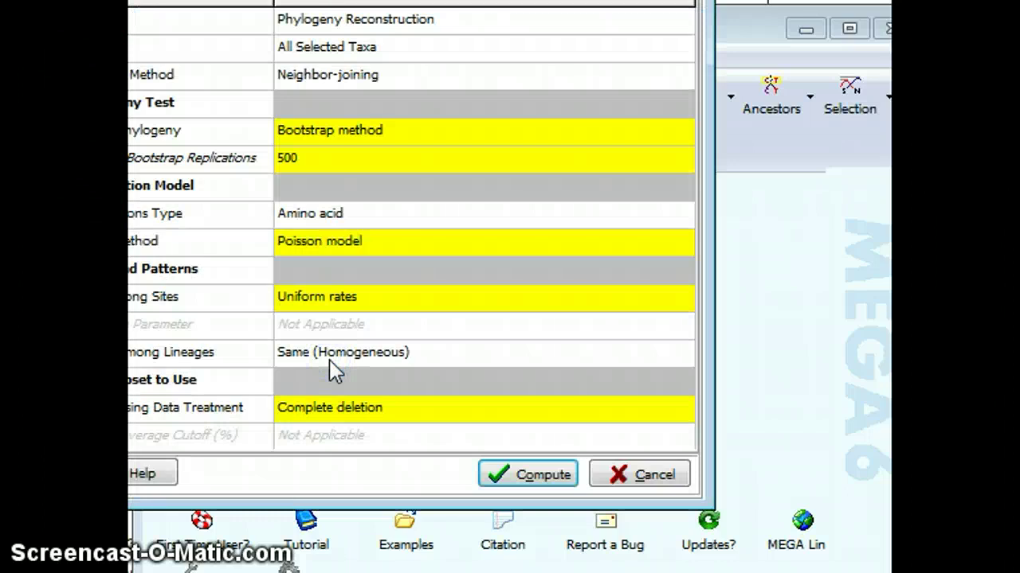
- Compute the Neighbor-Joining tree with the Bootstrap method as the phylogeny test and 500 bootstrap replications
left_click(392, 131)
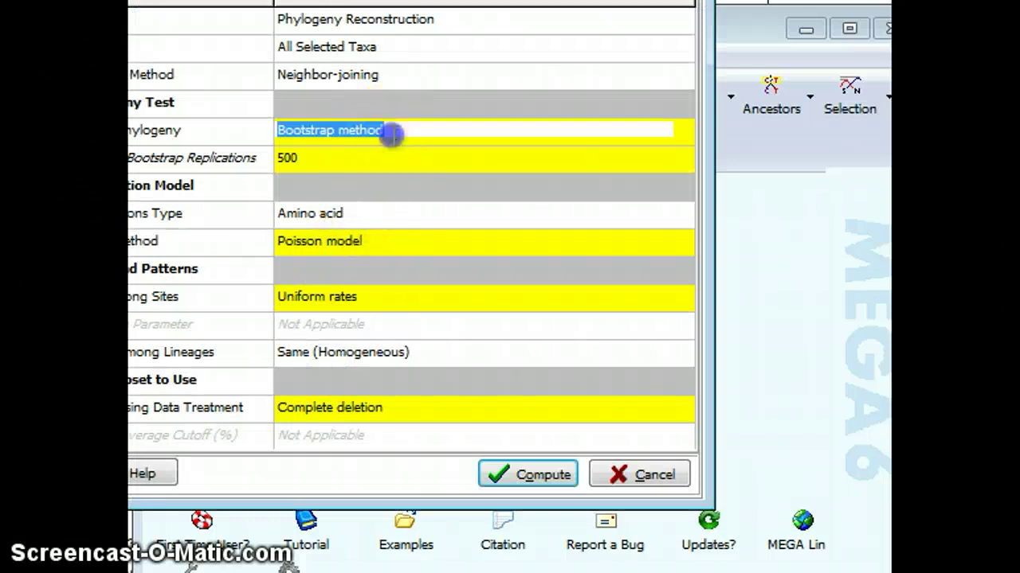
left_click(682, 133)
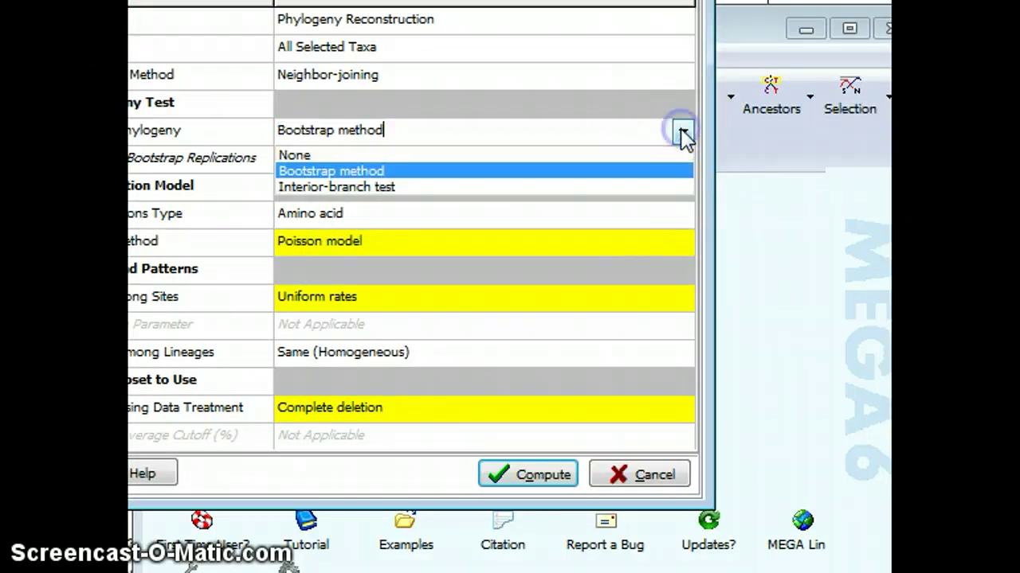
left_click(630, 171)
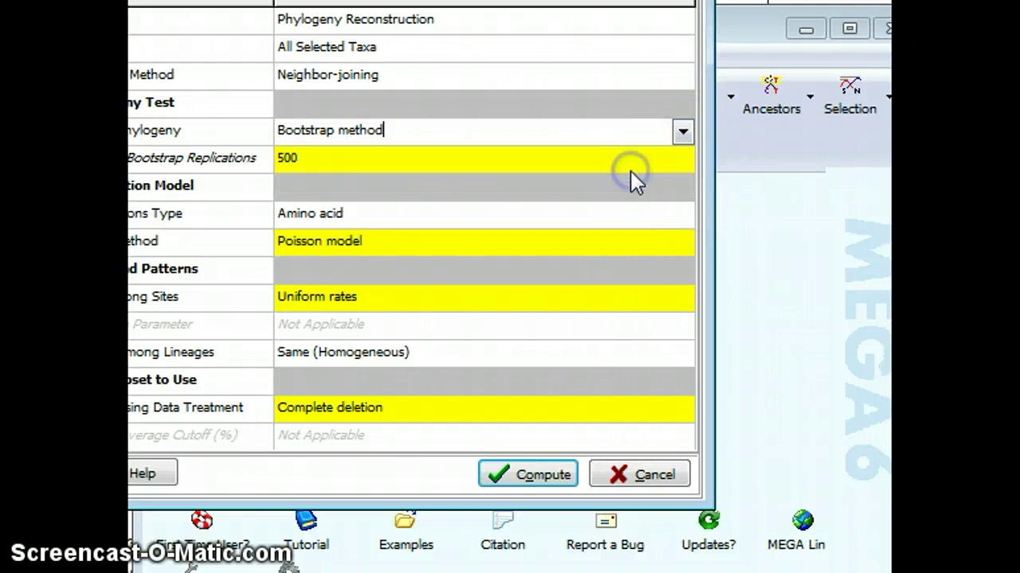
left_click(629, 168)
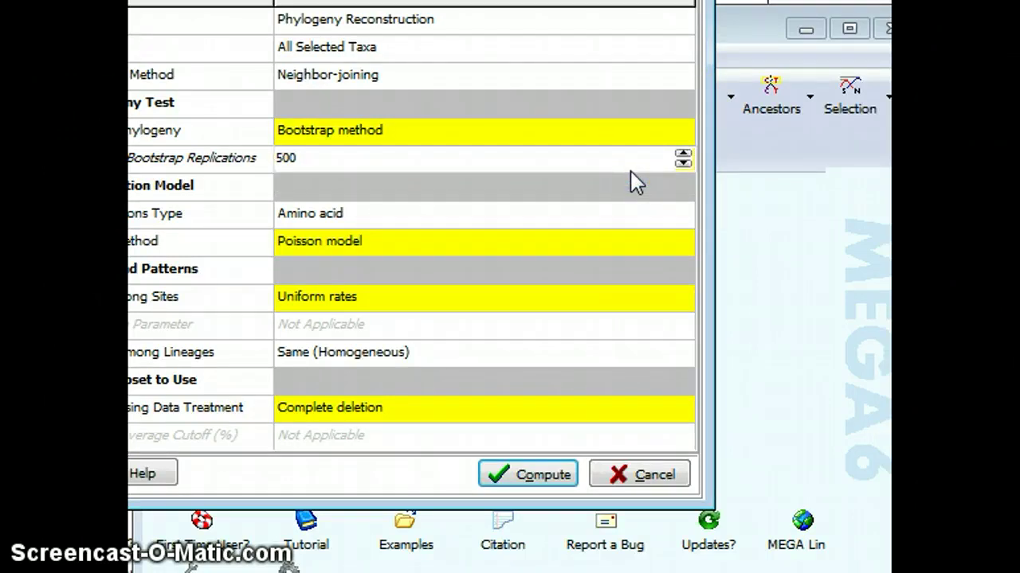
left_click(494, 174)
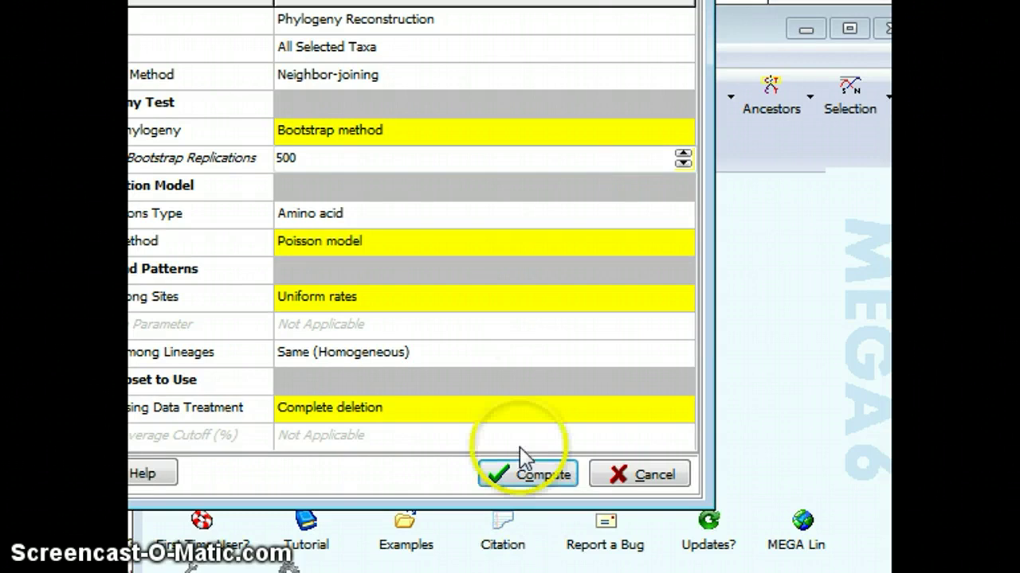
left_click(532, 476)
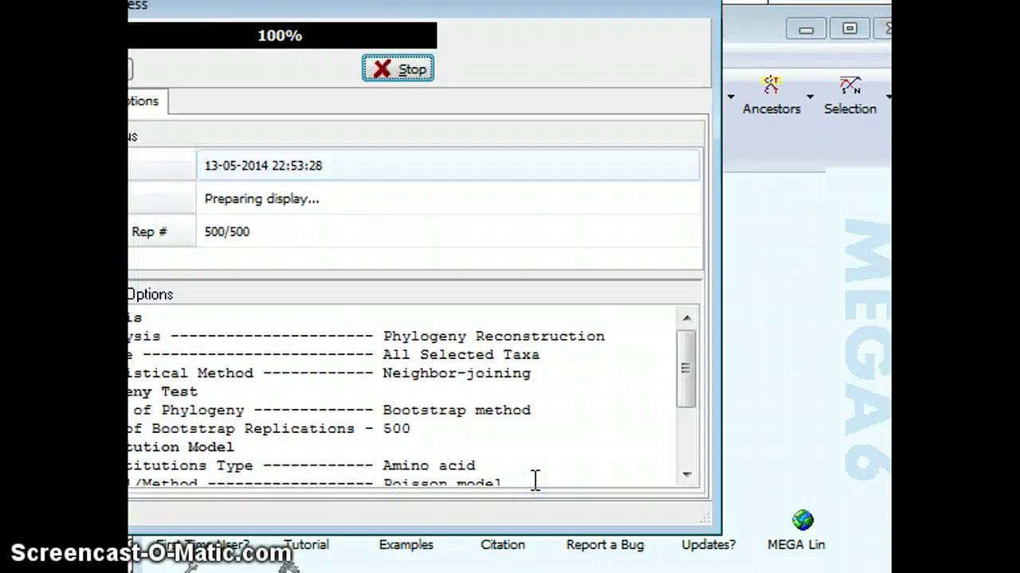
left_click(483, 342)
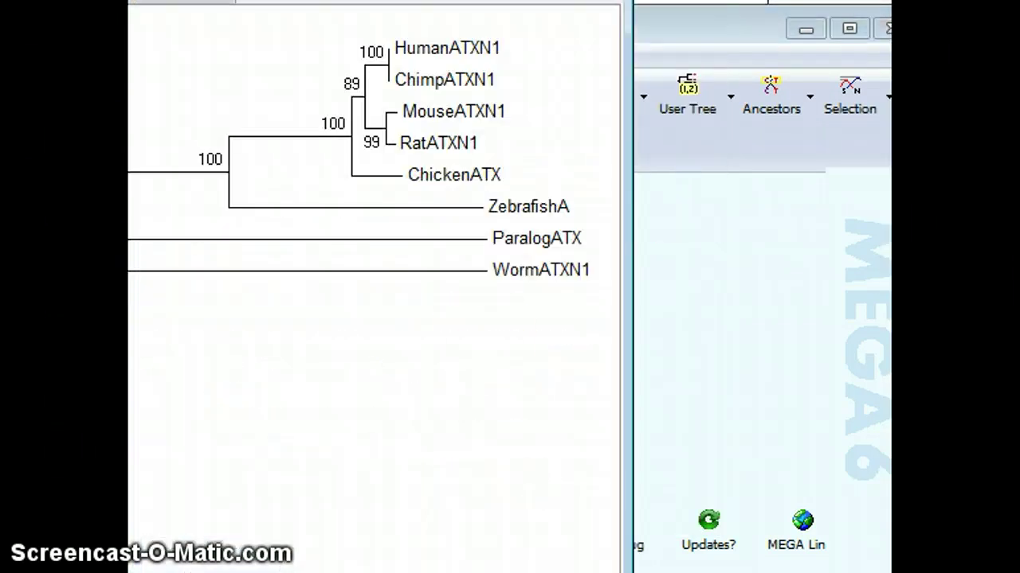